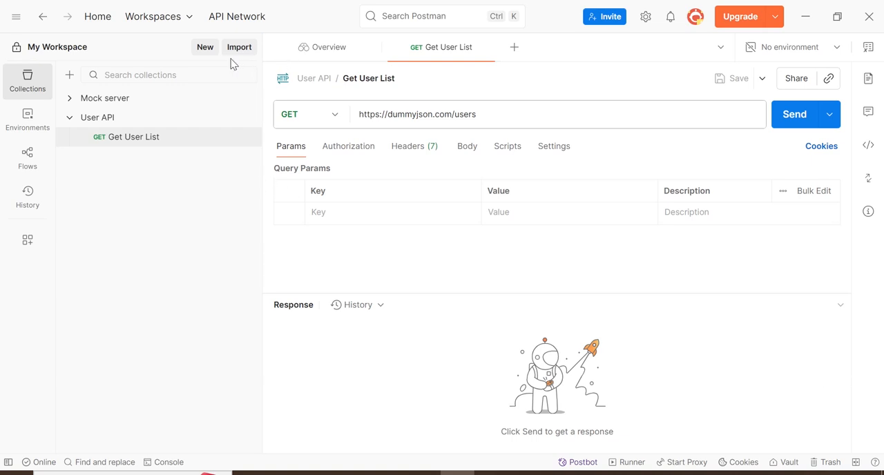
- Create a new collection named Soap API
left_click(205, 49)
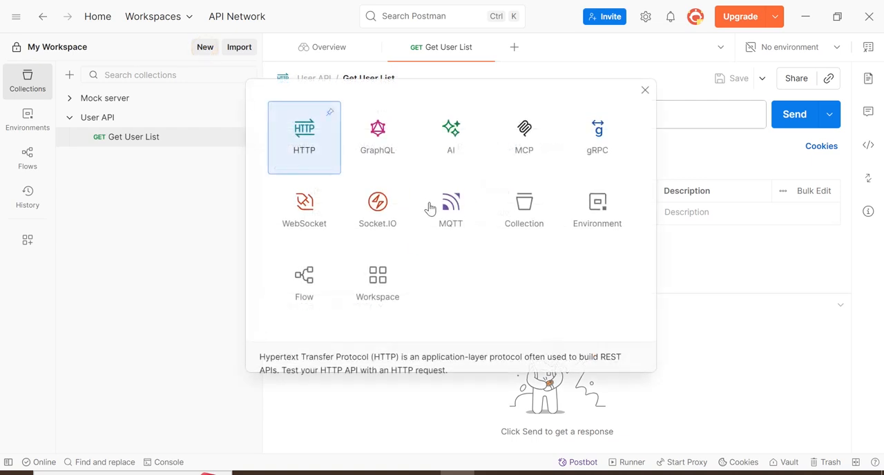
left_click(502, 207)
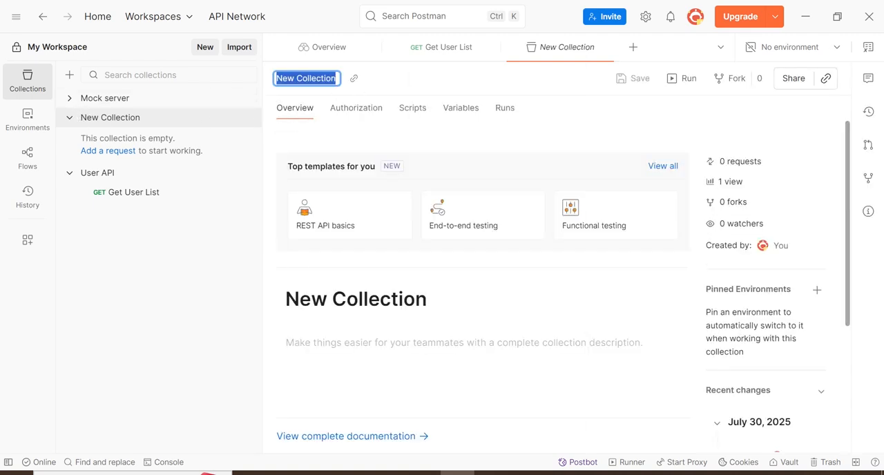
type("S")
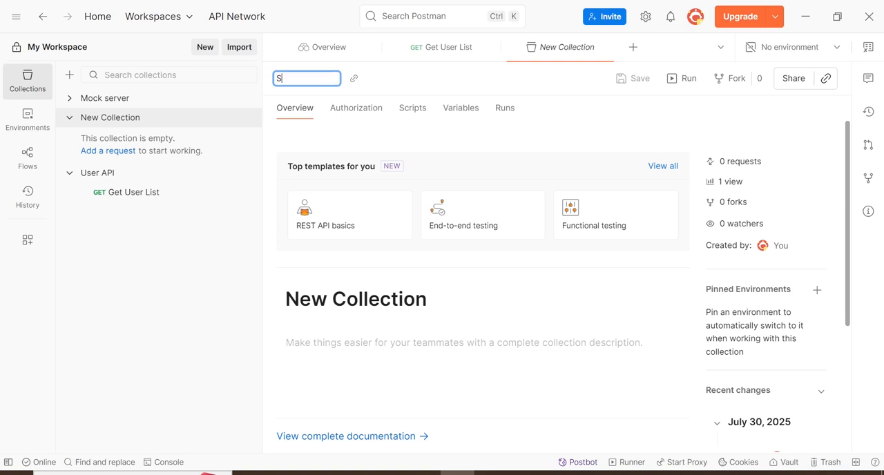
type("oap API")
key("Return")
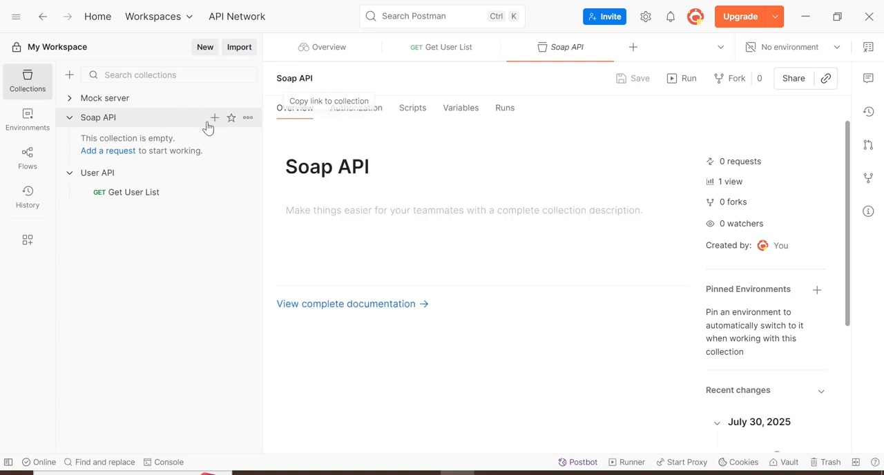
- Add a new HTTP request to the Soap API collection, keeping its default name
left_click(248, 119)
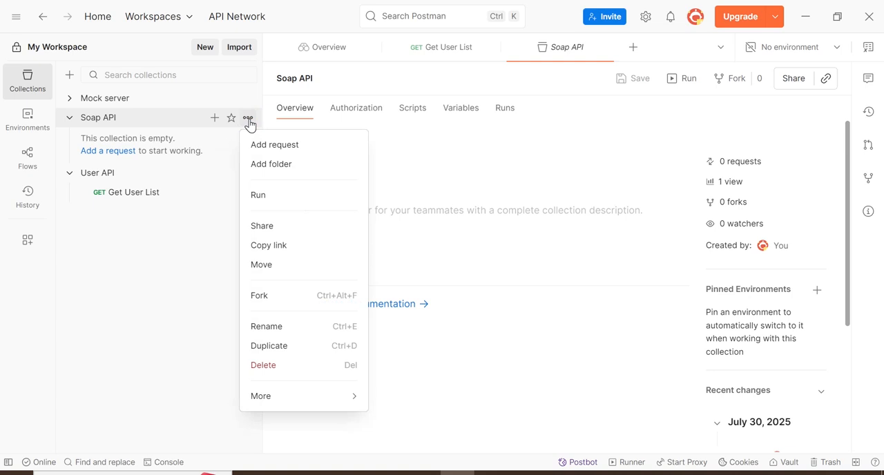
left_click(286, 153)
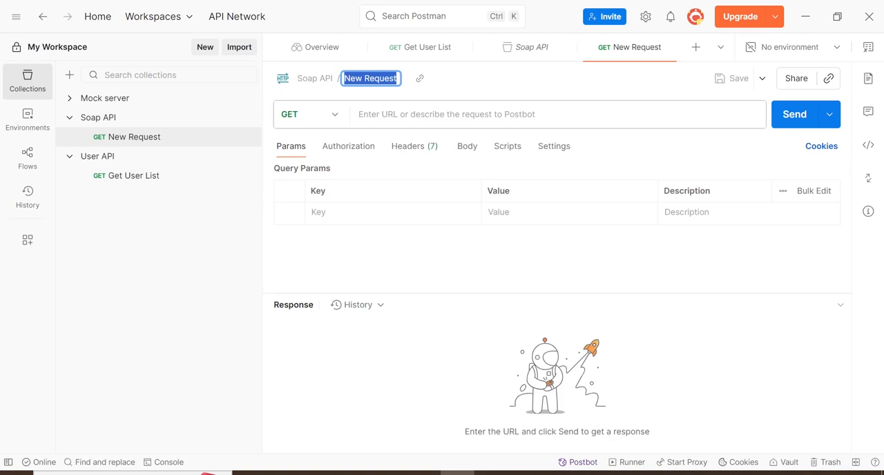
left_click(328, 118)
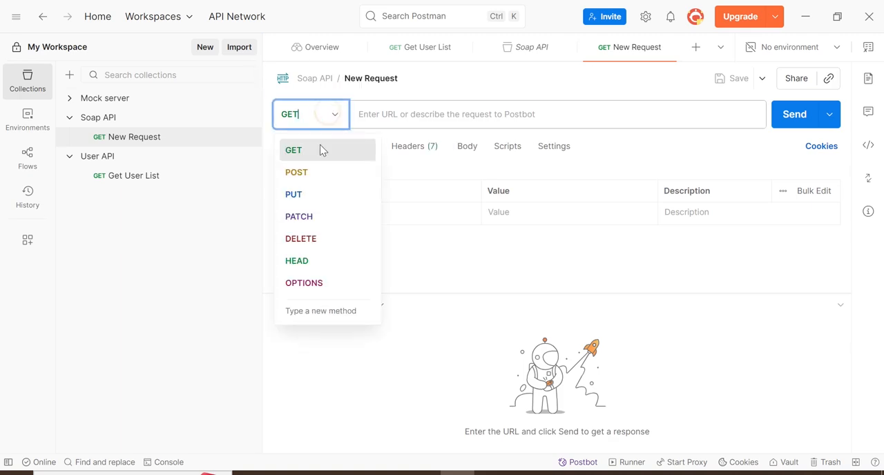
left_click(453, 114)
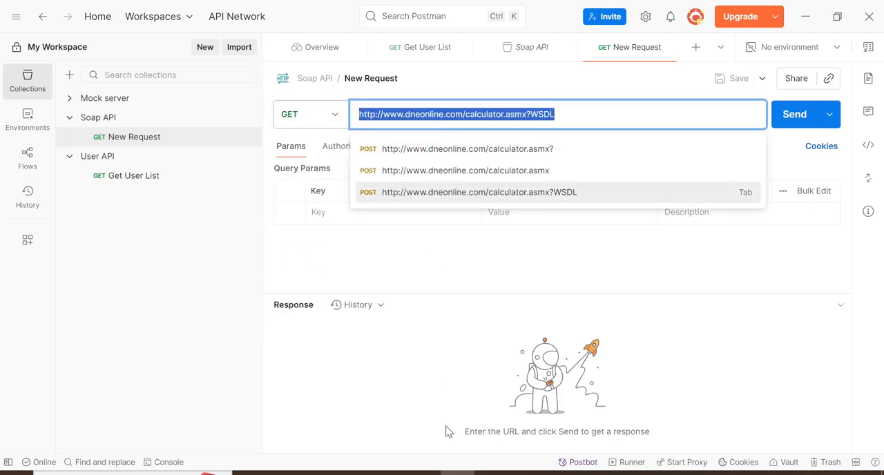
- Send the Get User List request in the User API collection and return to the new request under Soap API
left_click(491, 471)
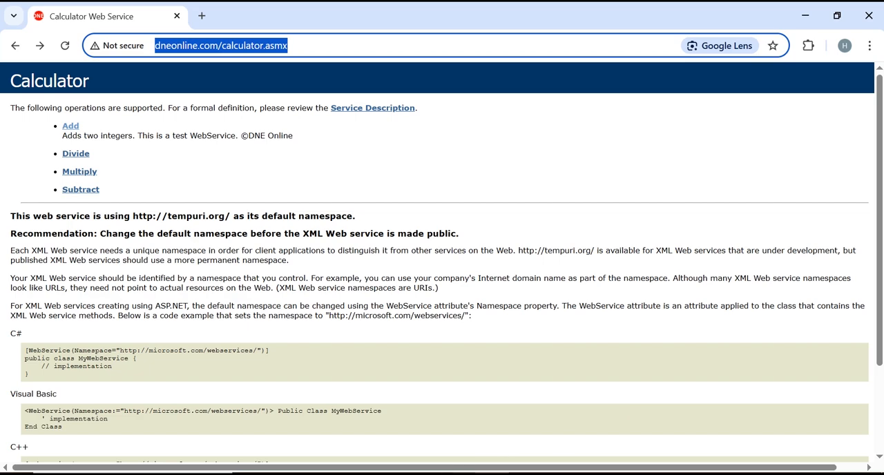
left_click(465, 474)
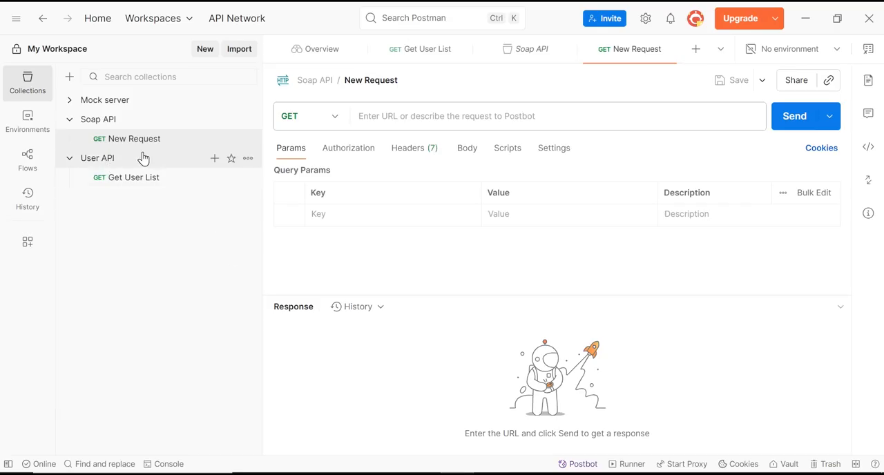
left_click(145, 183)
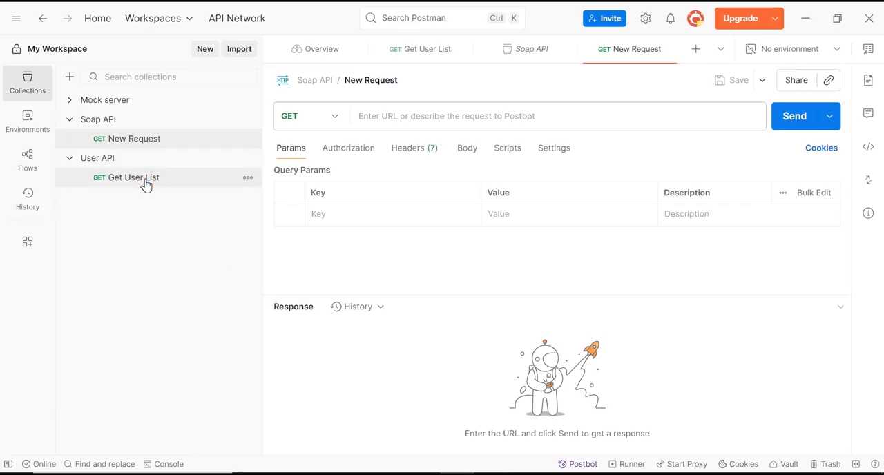
left_click(790, 123)
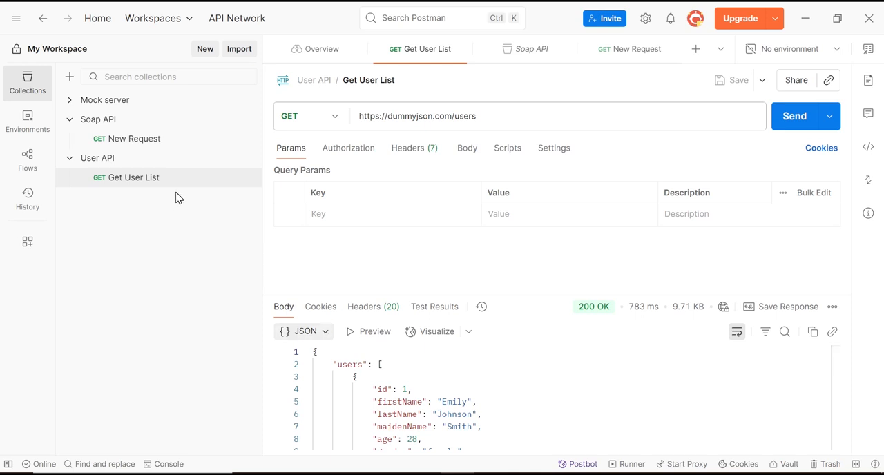
left_click(134, 140)
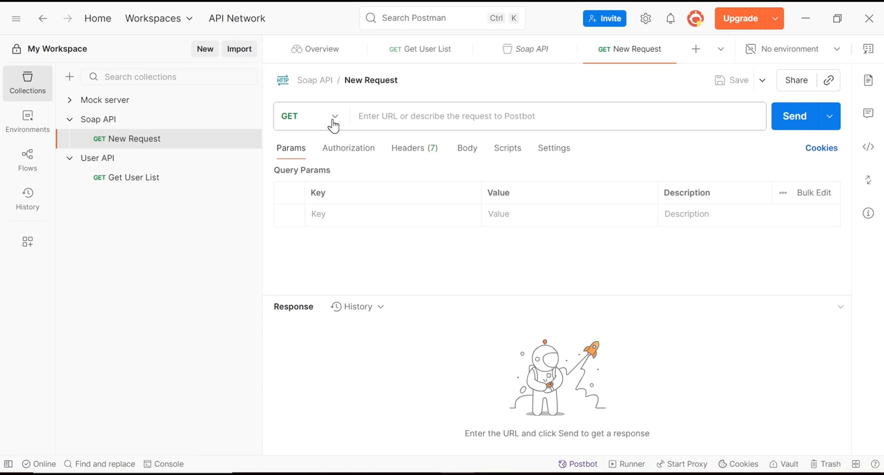
- Switch to Chrome and open the Calculator service's Add operation, examining the intA and intB parameters in the SOAP 1.1 sample
left_click(492, 474)
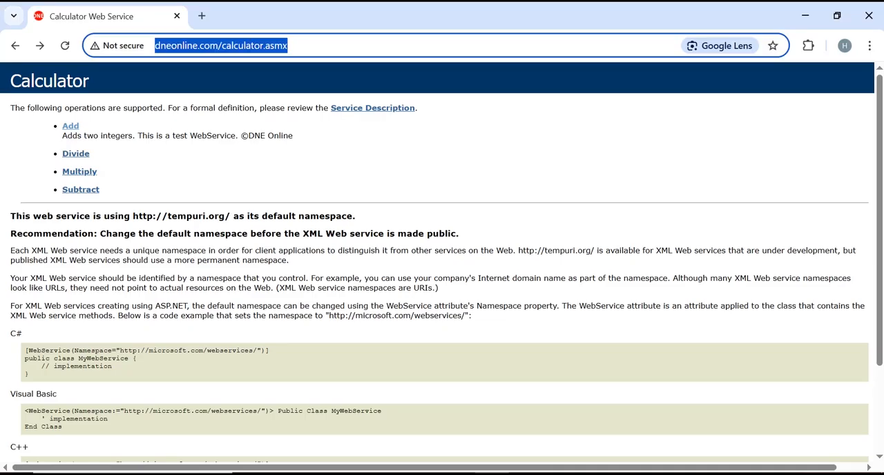
left_click(71, 130)
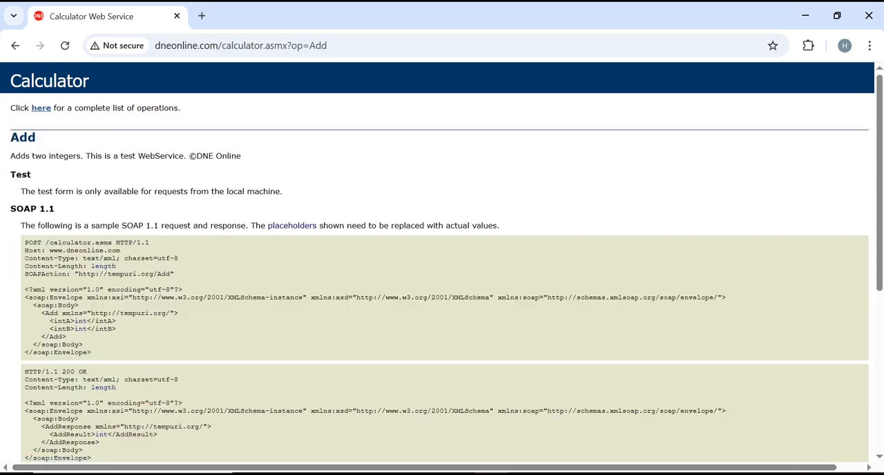
left_click_drag(74, 321, 88, 329)
left_click_drag(62, 321, 87, 329)
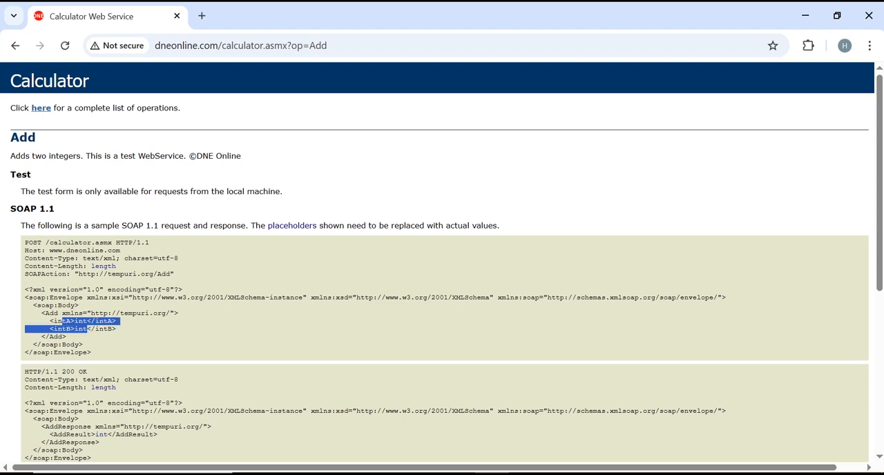
left_click(88, 328)
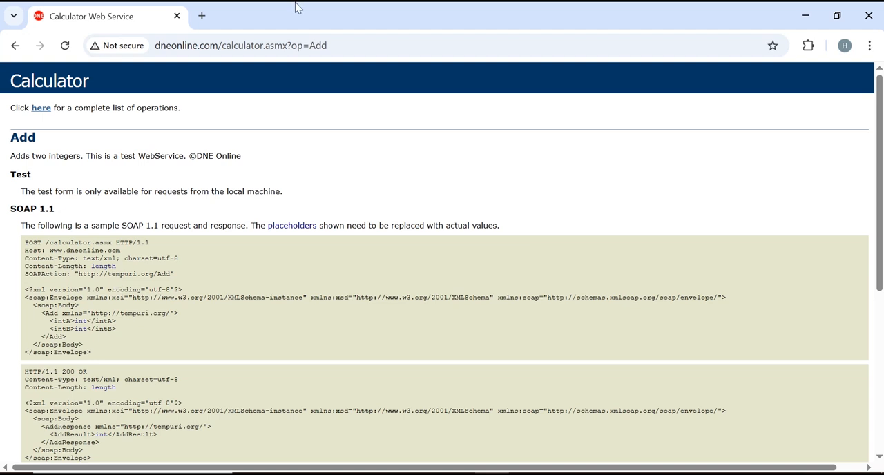
left_click_drag(315, 45, 141, 48)
key("ctrl+c")
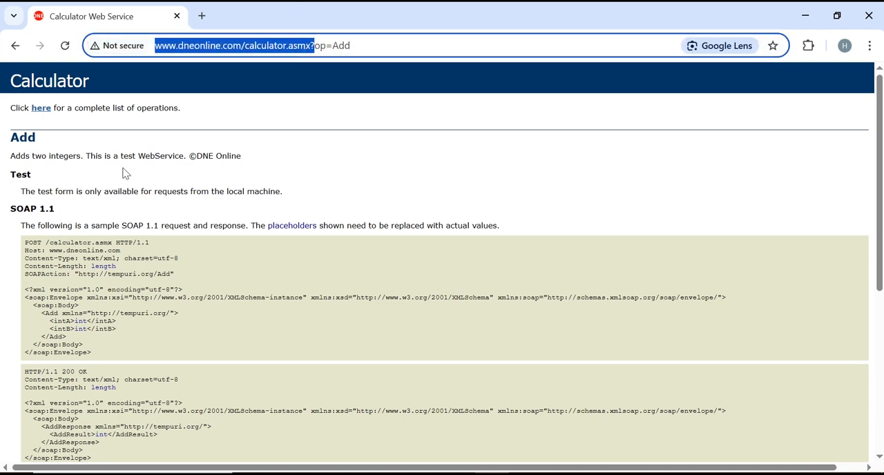
left_click_drag(42, 243, 112, 244)
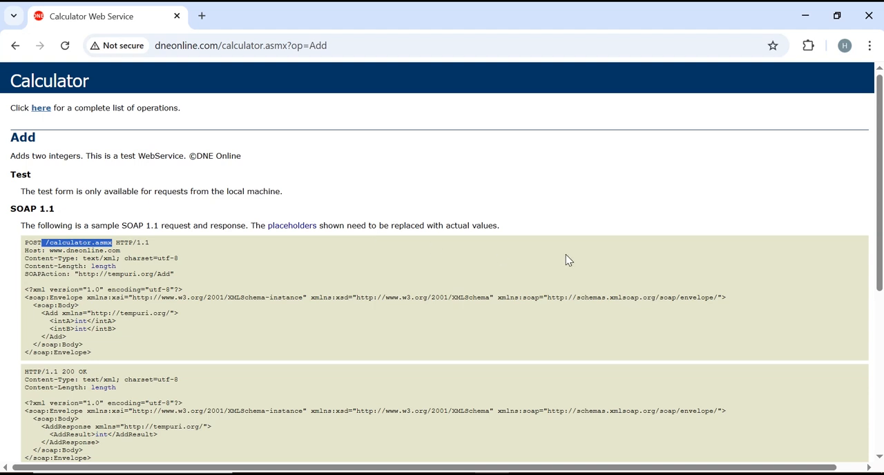
key("alt+Tab")
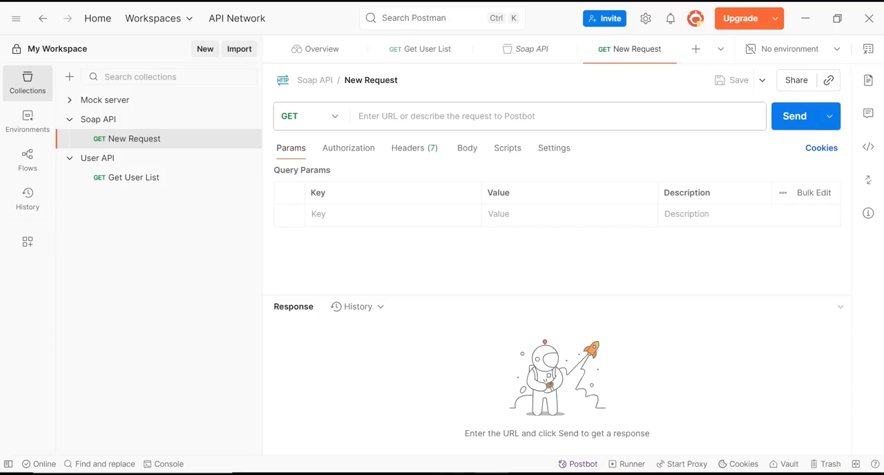
left_click(482, 116)
key("ctrl+v")
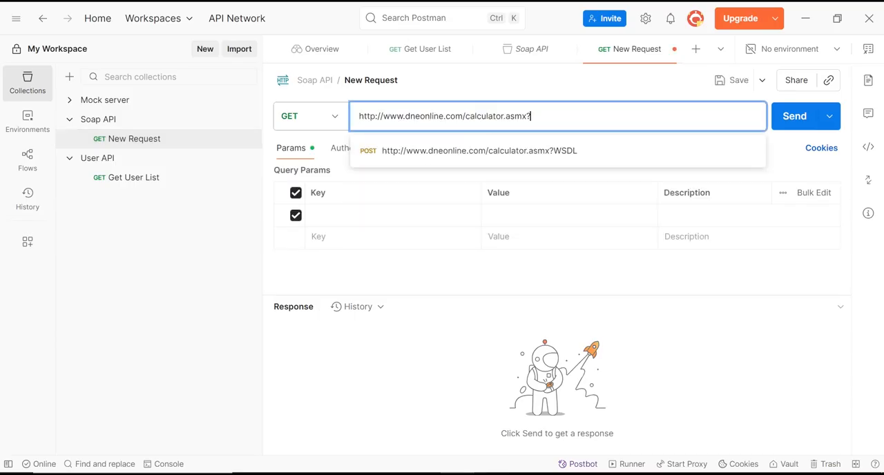
- Set the request method to POST and the body format to raw XML
left_click(339, 121)
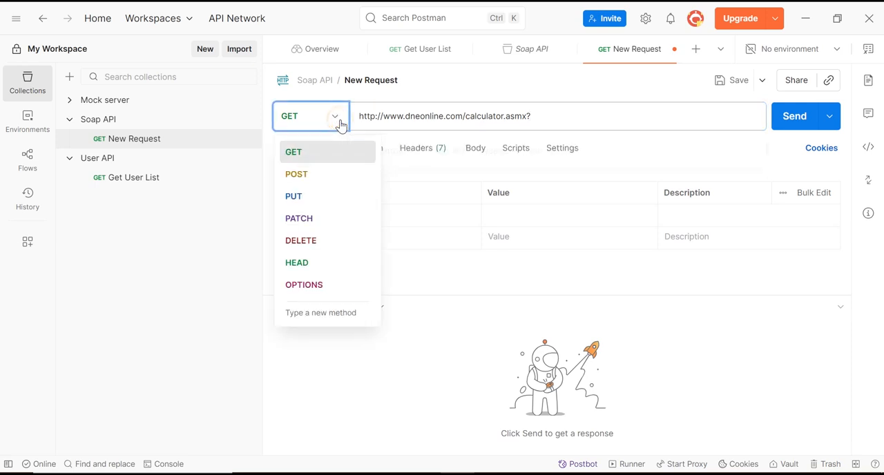
left_click(297, 178)
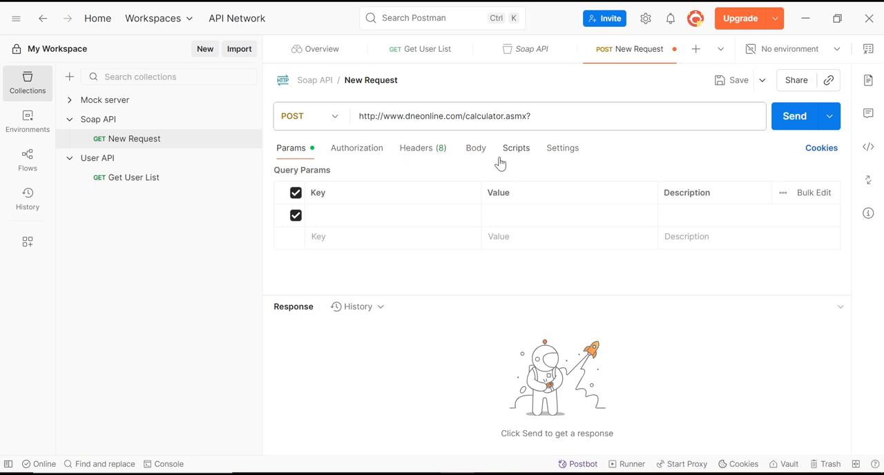
left_click(476, 152)
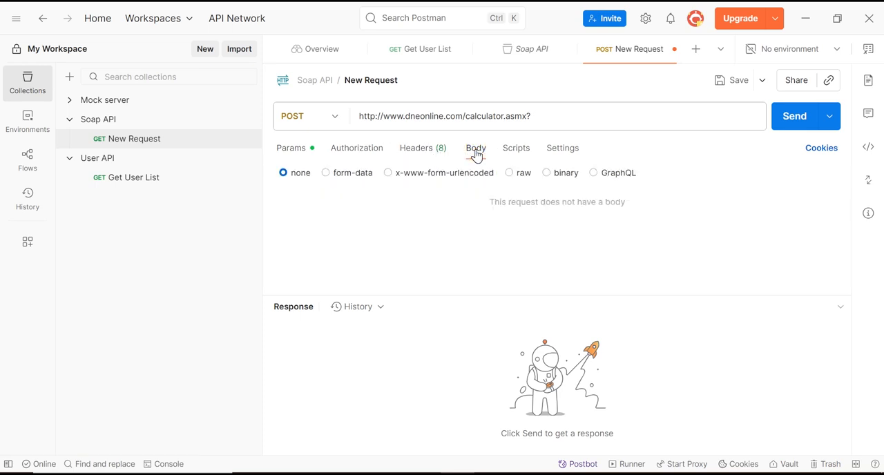
left_click(509, 173)
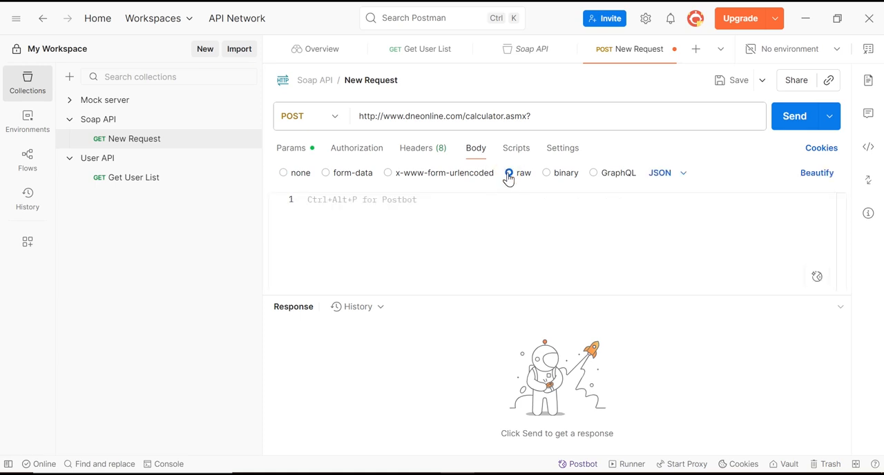
left_click(683, 174)
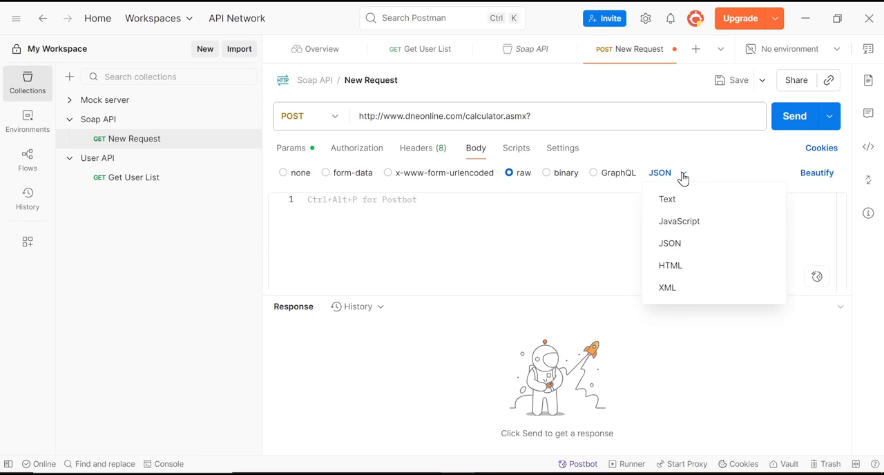
left_click(665, 291)
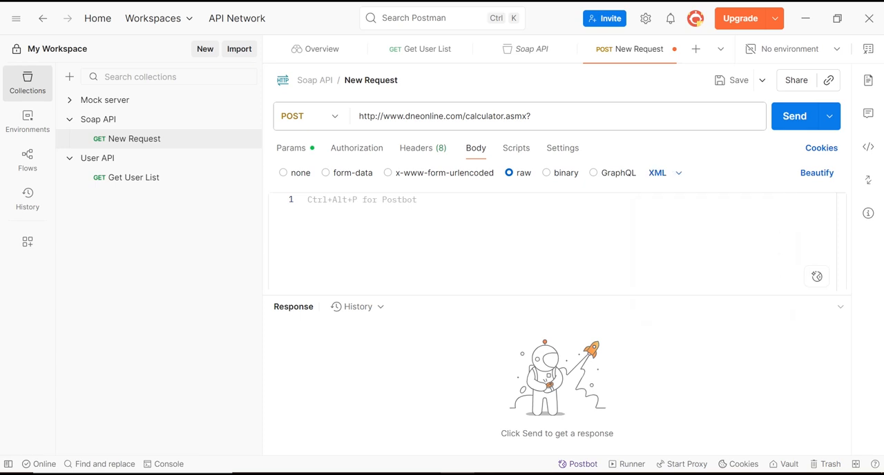
- Copy the soap:Envelope block of the SOAP 1.1 sample Add request from Chrome into the request body in Postman
left_click(387, 208)
key("alt+Tab")
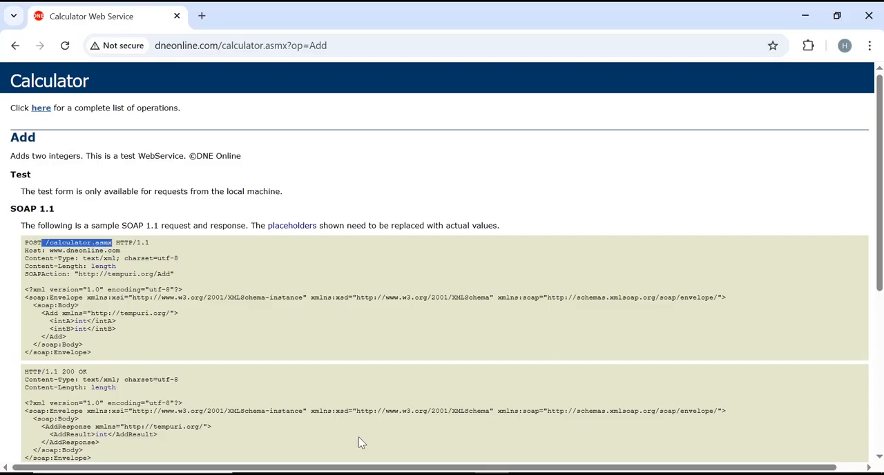
left_click(13, 312)
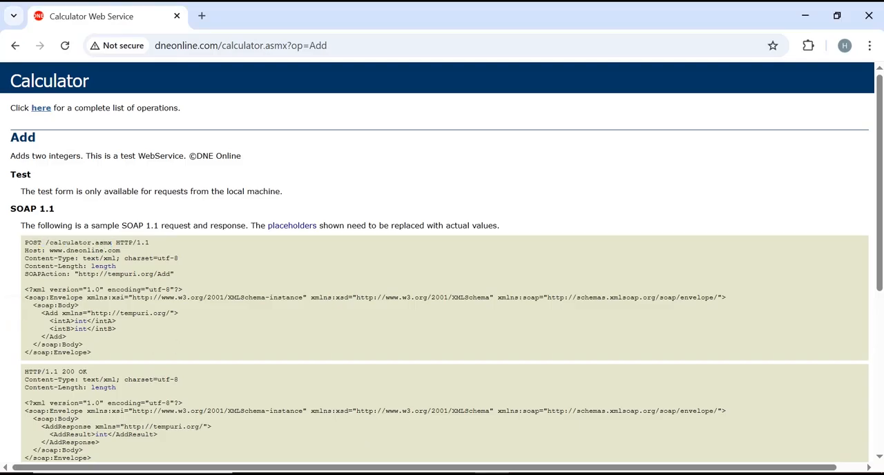
mouse_move(26, 290)
left_mouse_down()
mouse_move(79, 308)
mouse_move(105, 357)
mouse_move(29, 343)
mouse_move(25, 307)
left_mouse_up()
key("ctrl+c")
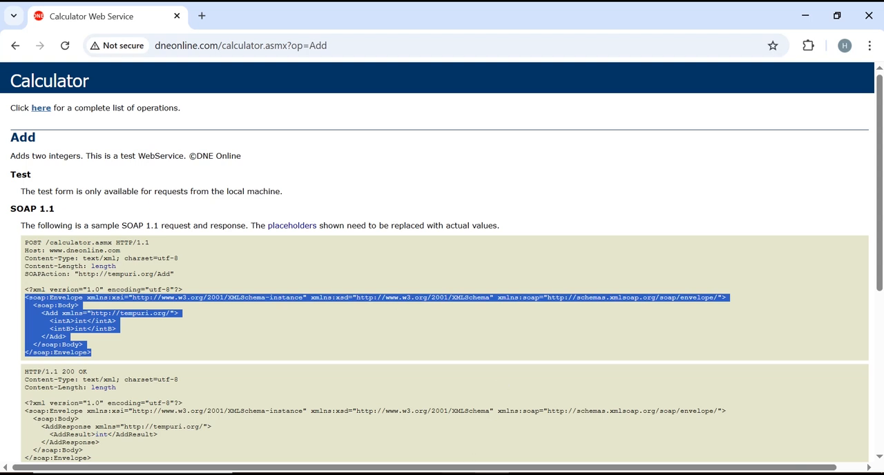
left_click(448, 474)
left_click(472, 200)
key("ctrl+v")
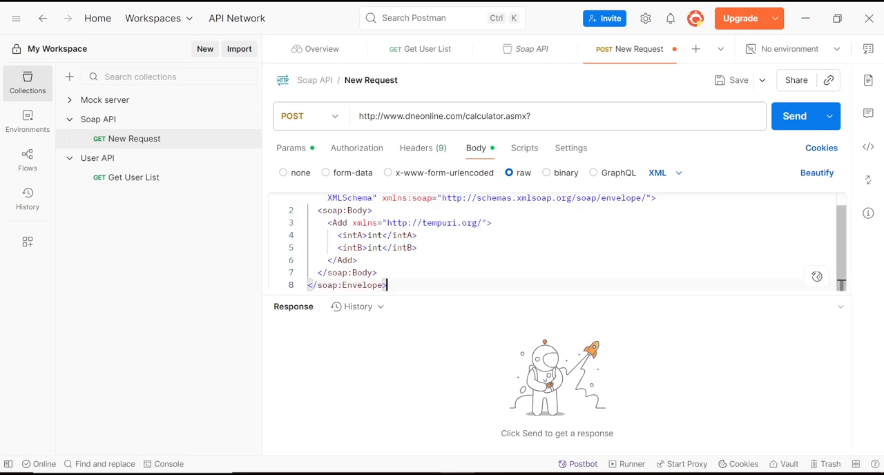
- Replace the int placeholders in the XML body with 1 for intA and 2 for intB
scroll(840, 233, "up", 1)
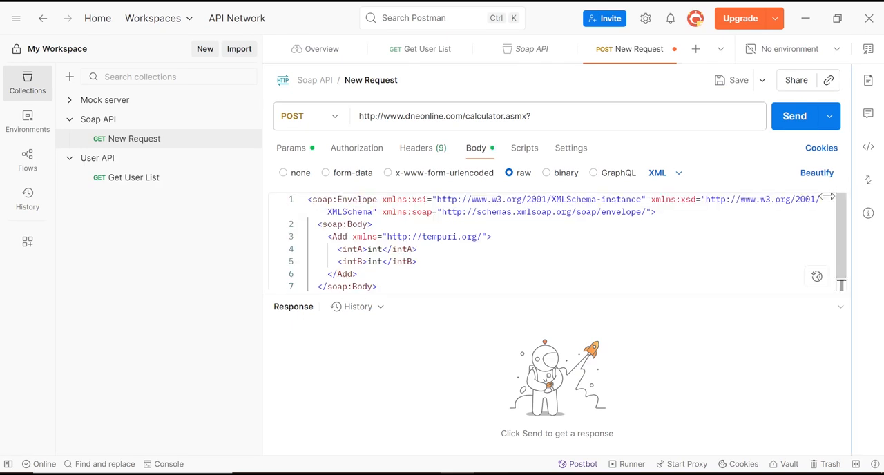
double_click(375, 249)
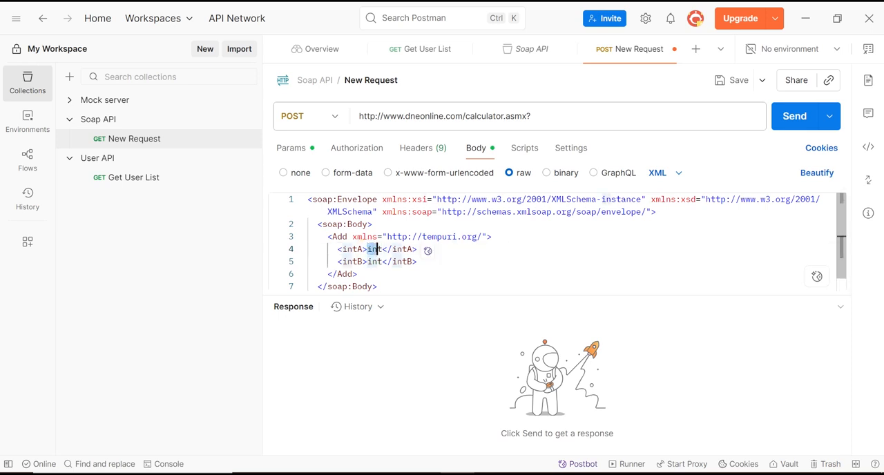
type("1")
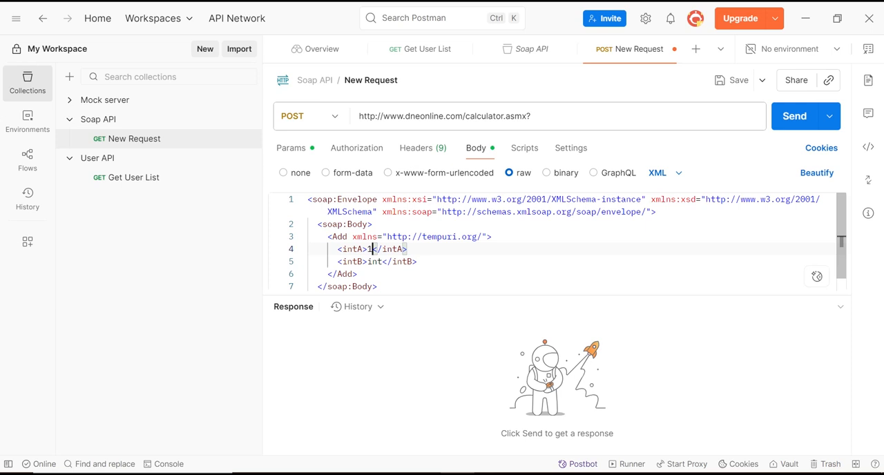
double_click(375, 261)
type("2")
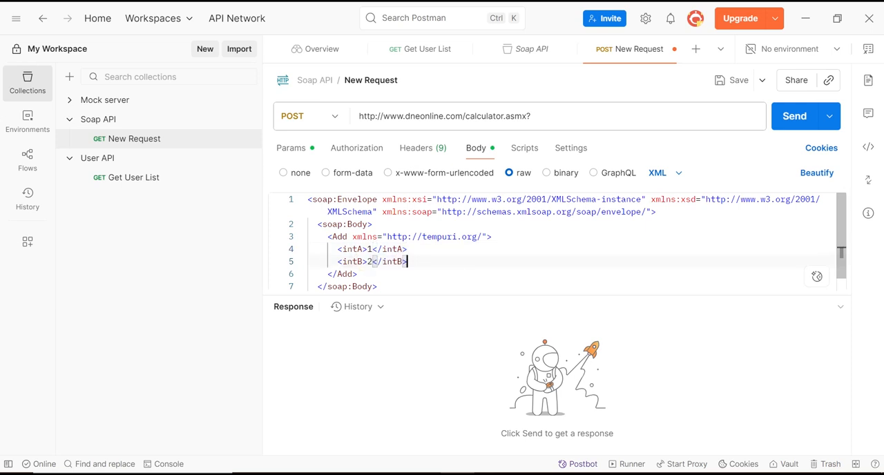
double_click(353, 250)
double_click(352, 259)
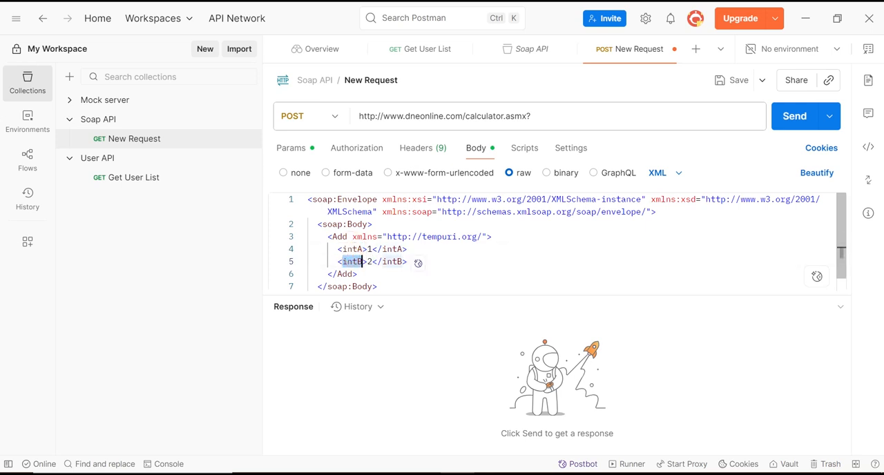
left_click(368, 249)
double_click(372, 262)
left_click(419, 262)
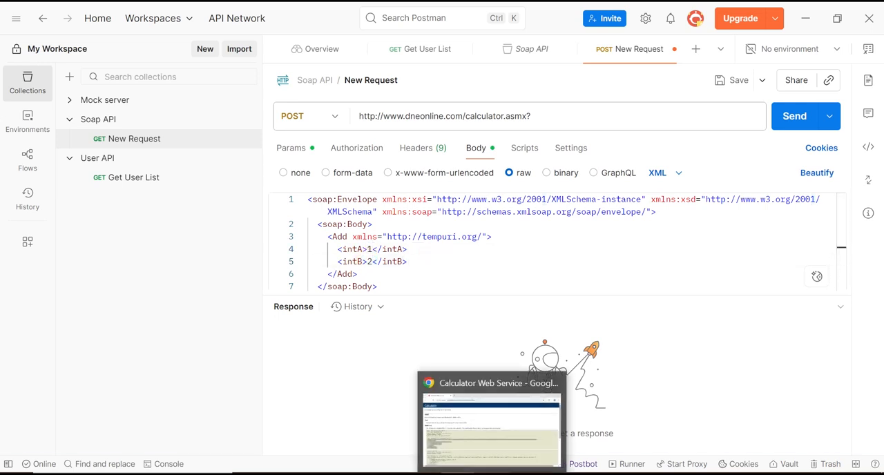
- Copy the Content-Type header name from the SOAP 1.1 sample in Chrome and paste it as a request header key in Postman
left_click(492, 474)
left_click(62, 296)
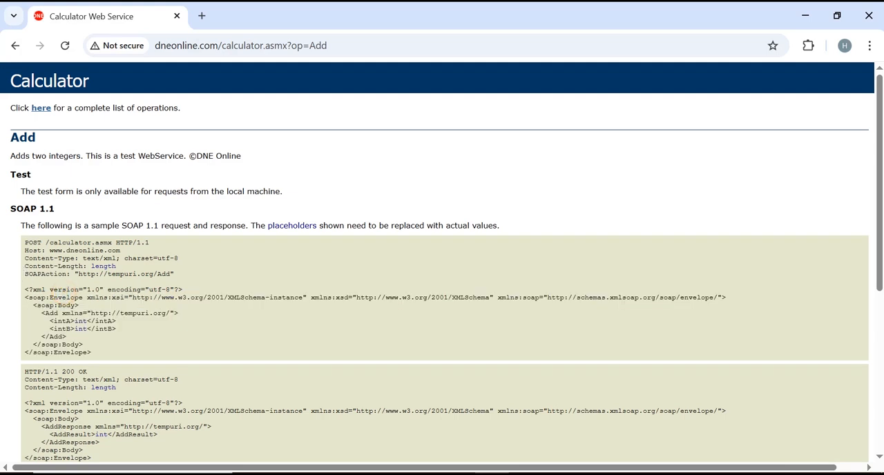
left_click_drag(28, 258, 71, 259)
left_click(72, 258)
left_click_drag(26, 258, 75, 258)
key("ctrl+c")
left_click(458, 474)
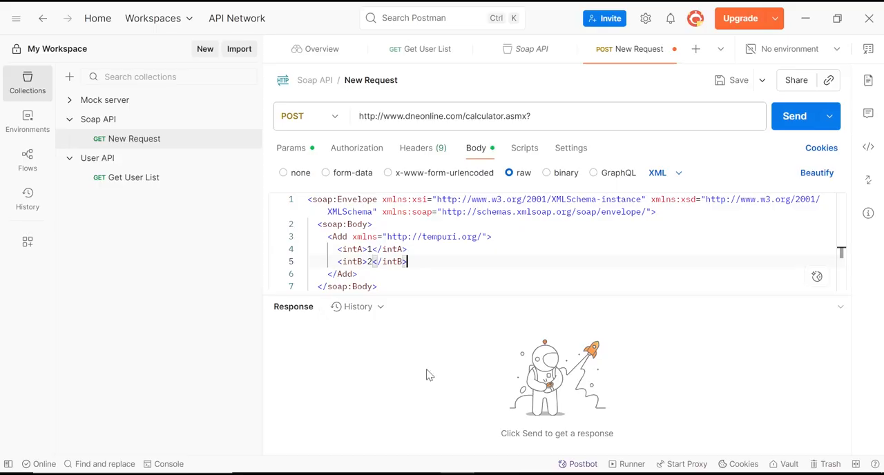
left_click(439, 152)
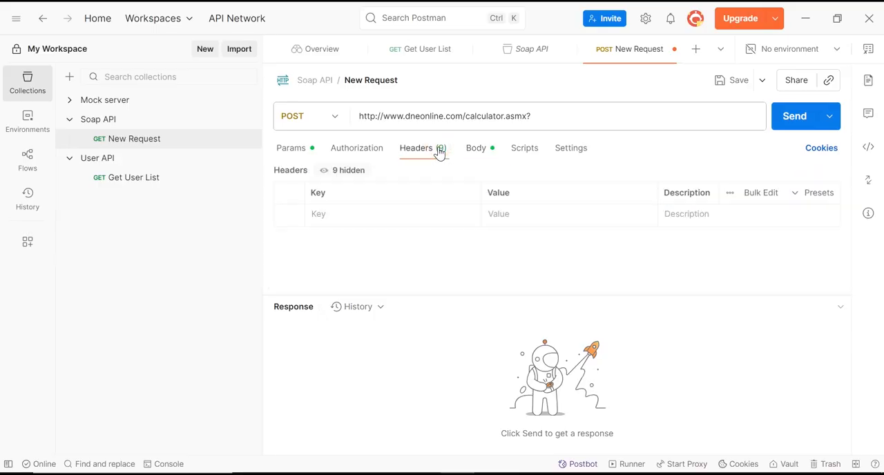
left_click(339, 216)
left_click(339, 216)
key("ctrl+v")
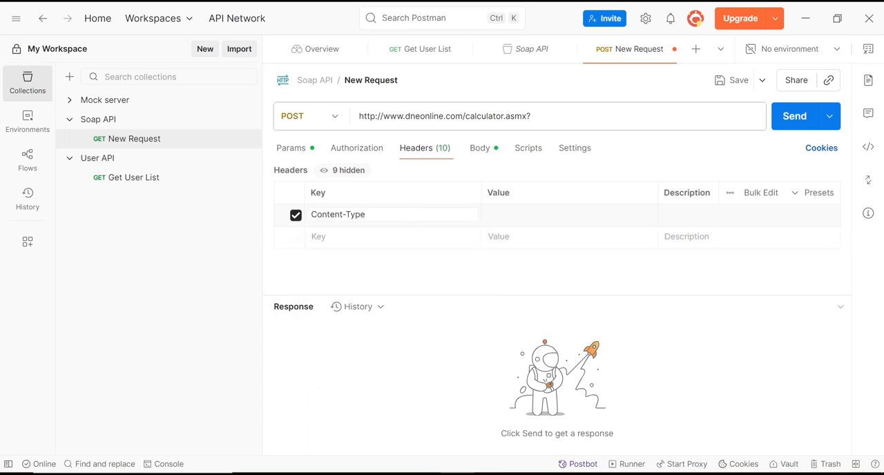
- Copy text/xml; charset=utf-8 from the sample request in Chrome and paste it as the Content-Type header's value in Postman
key("alt+Tab")
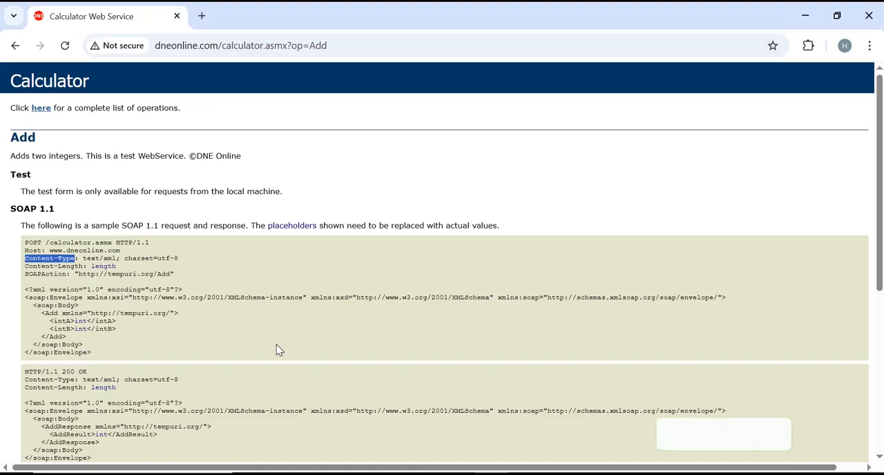
left_click_drag(79, 259, 178, 261)
key("ctrl+c")
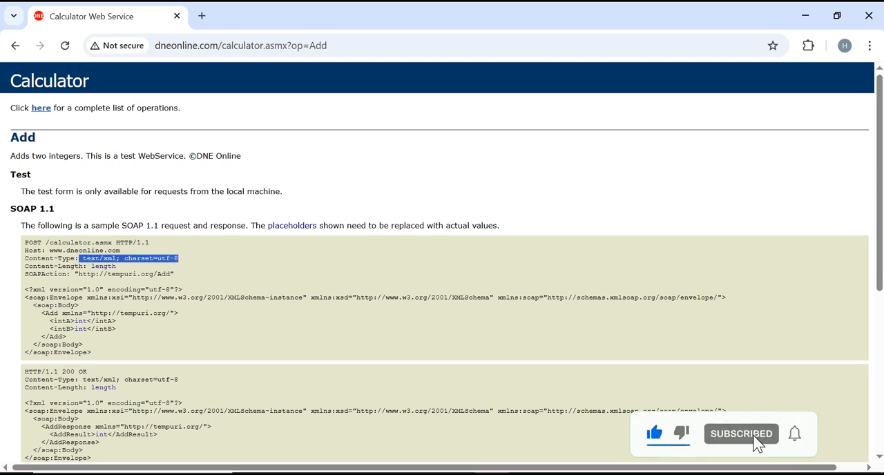
key("alt+Tab")
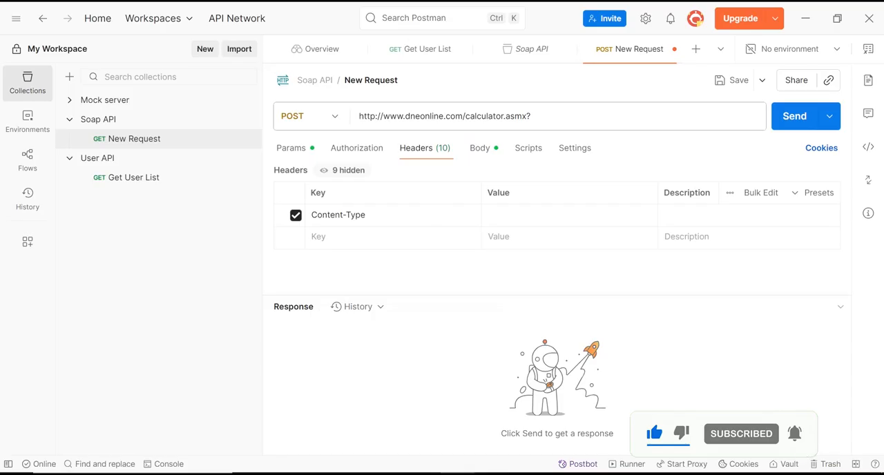
left_click(527, 216)
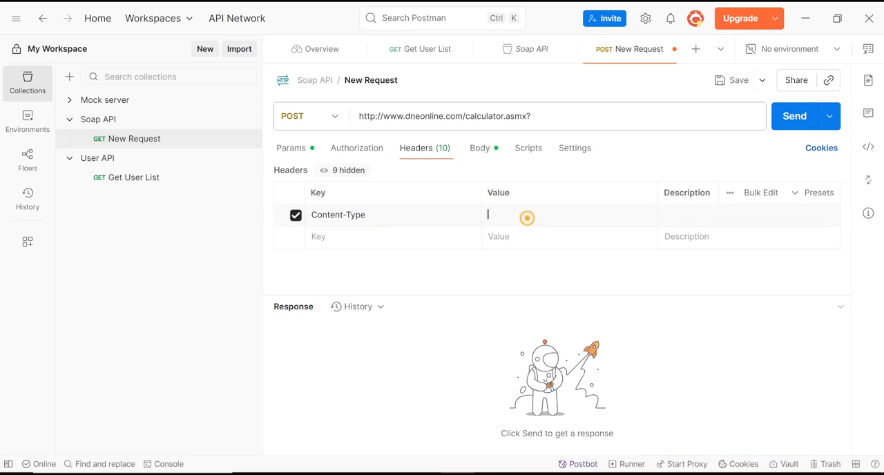
key("ctrl+v")
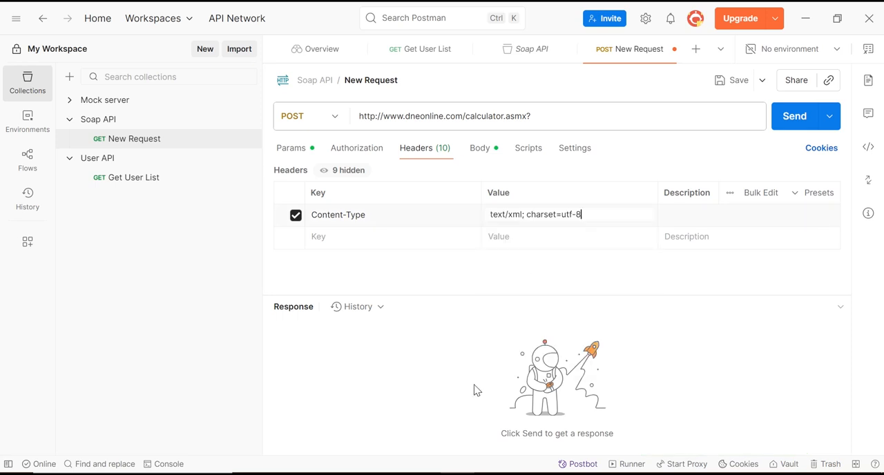
key("alt+Tab")
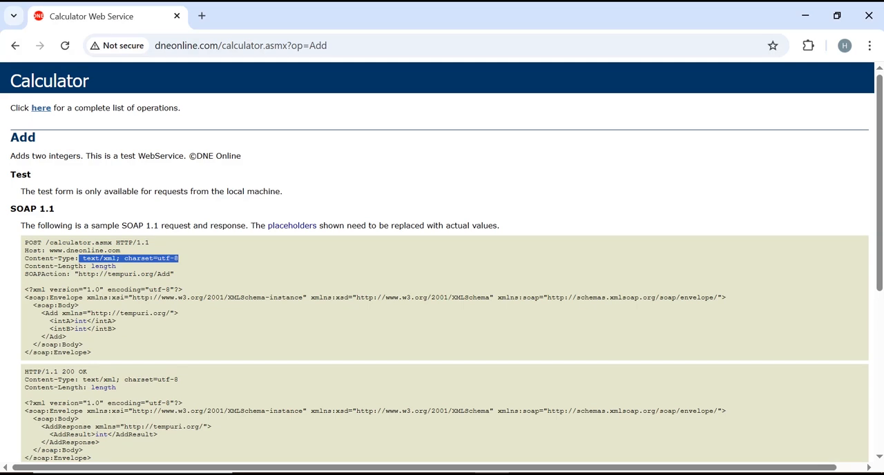
left_click_drag(25, 274, 66, 275)
key("ctrl+c")
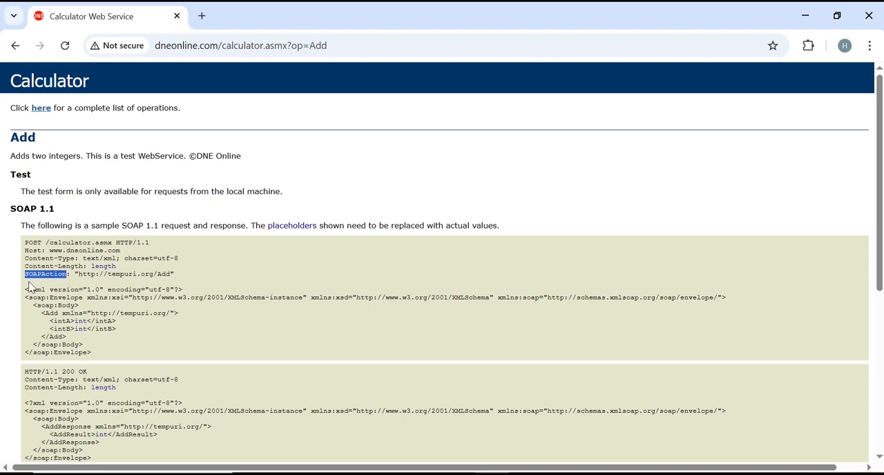
key("alt+Tab")
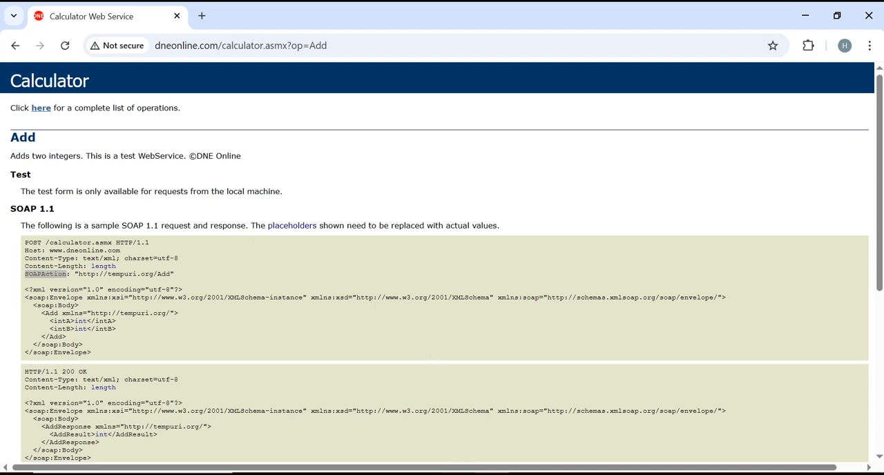
left_click(340, 238)
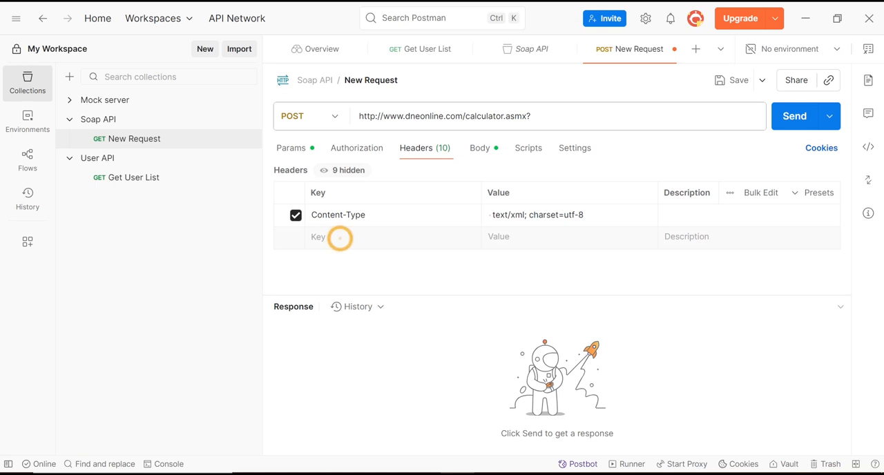
key("ctrl+v")
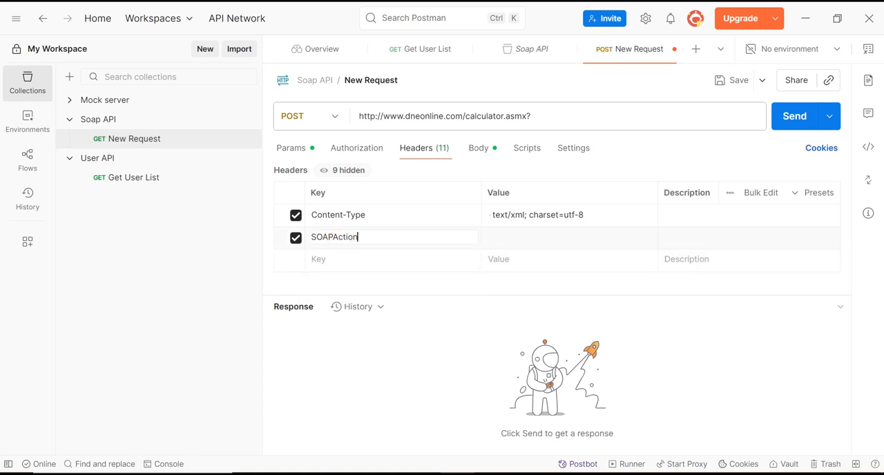
key("alt+Tab")
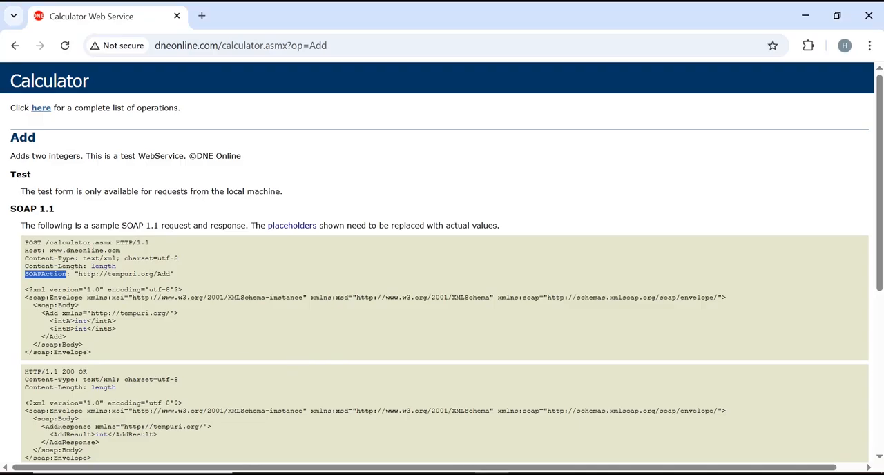
left_click_drag(78, 274, 171, 274)
key("ctrl+c")
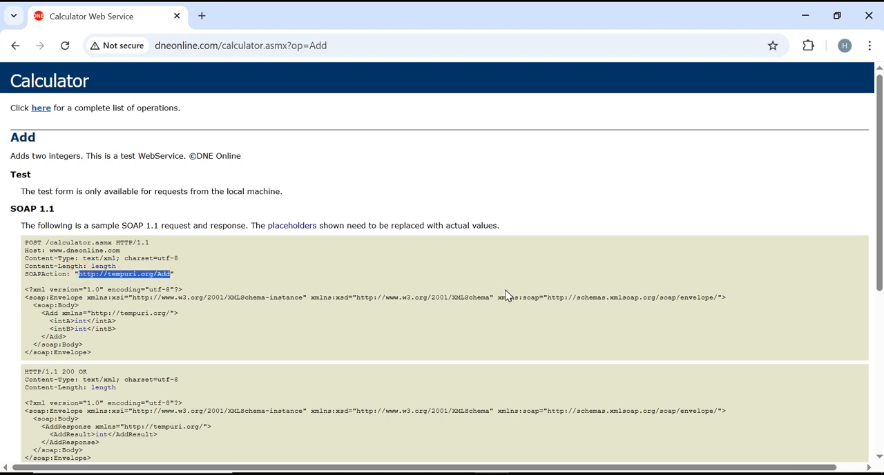
left_click(463, 473)
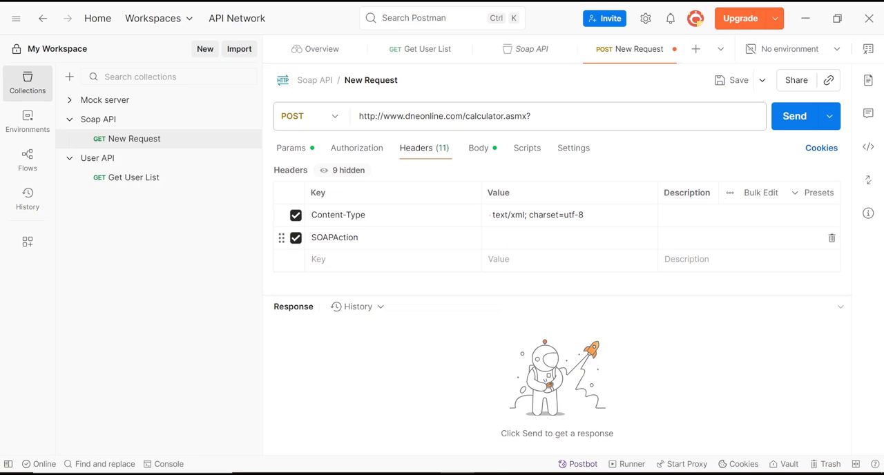
left_click(520, 236)
key("ctrl+v")
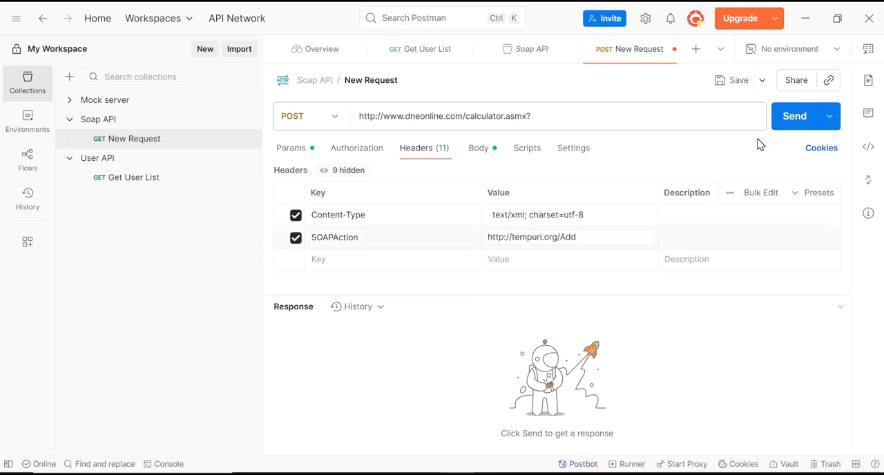
- Send the SOAP request and inspect the AddResult element and the format options of the response body
left_click(791, 124)
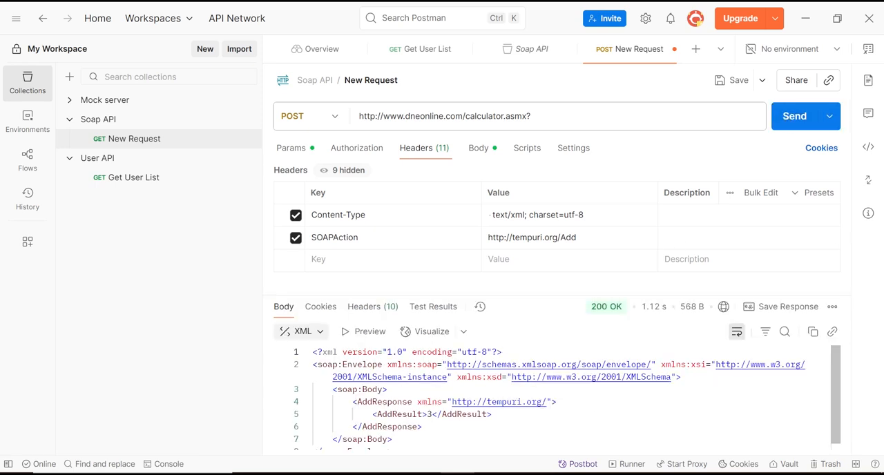
left_click_drag(378, 414, 432, 415)
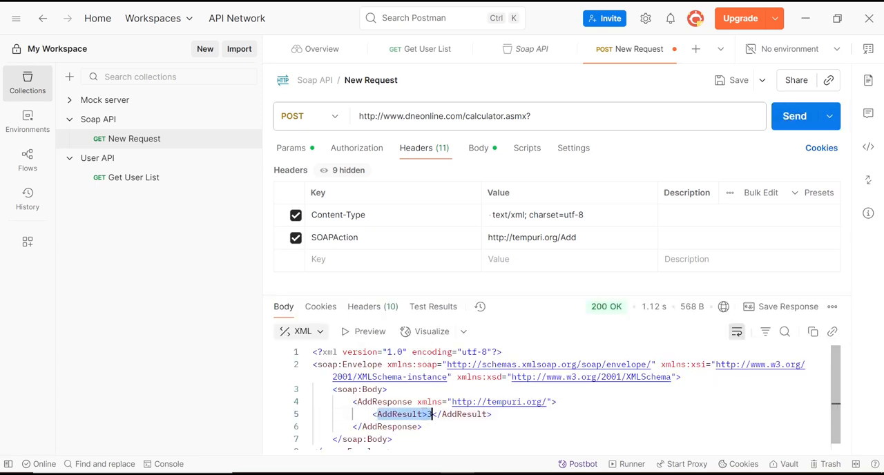
left_click(320, 333)
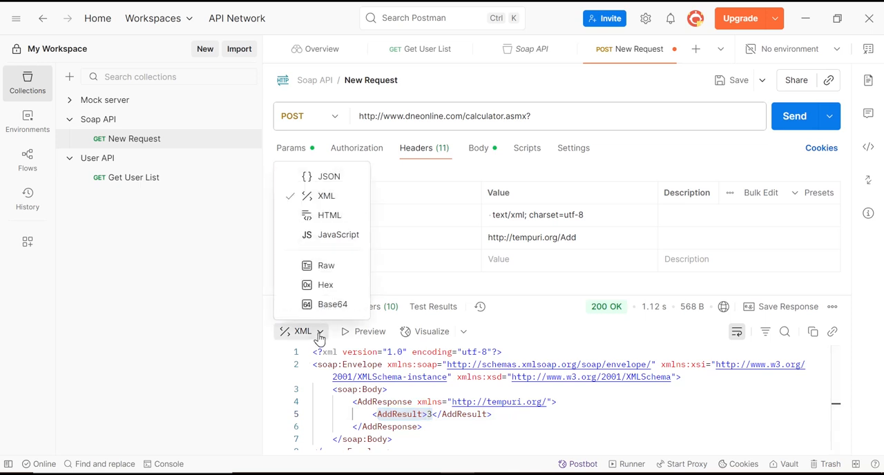
- Open the Get User List request in the User API collection and send it to compare its response format
left_click(116, 176)
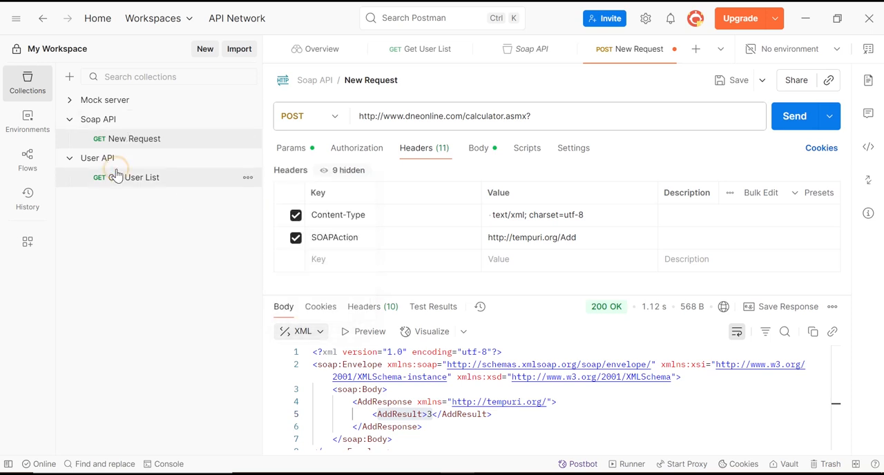
left_click(118, 177)
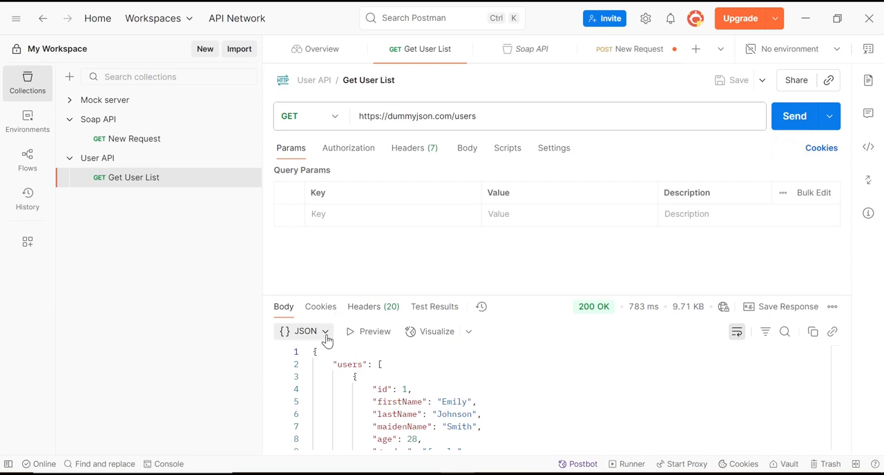
left_click(791, 121)
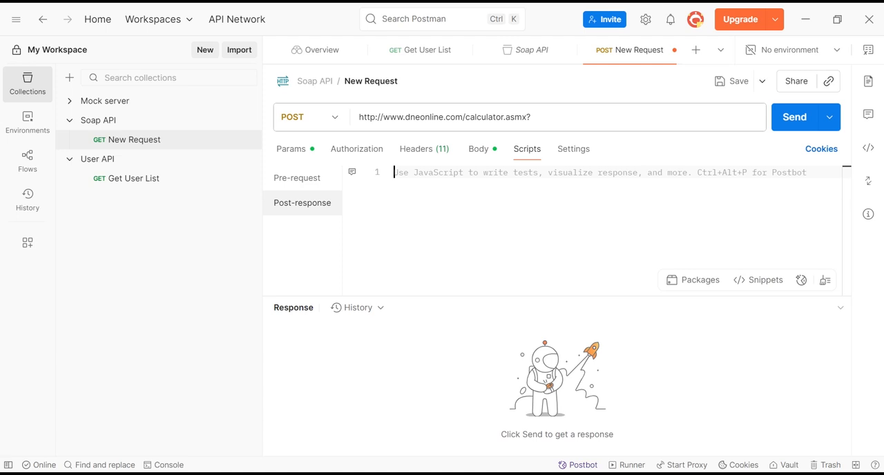
- Start a pm.test function named "Status code is 200" in the SOAP request's post-response script
type("pm.te")
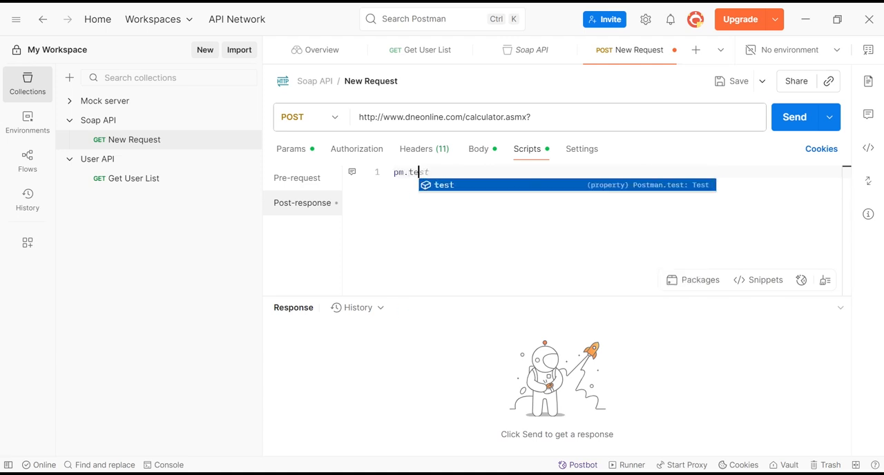
key("Tab")
type("(")
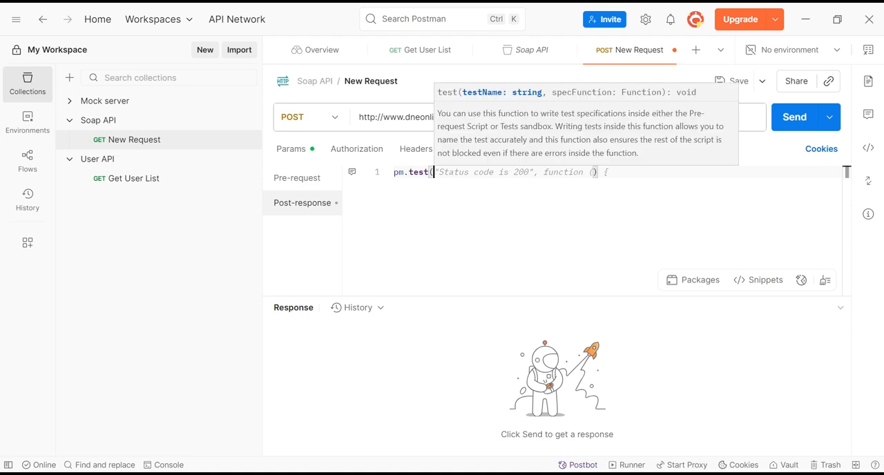
key("Tab")
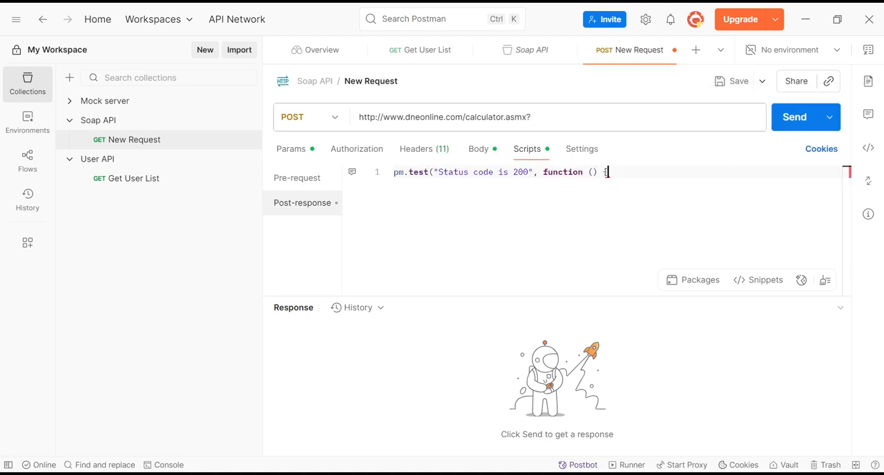
- Add the assertion pm.expect(pm.response.code).to.eql(200); inside the test function and close the function block
key("Return")
type("pm.ex")
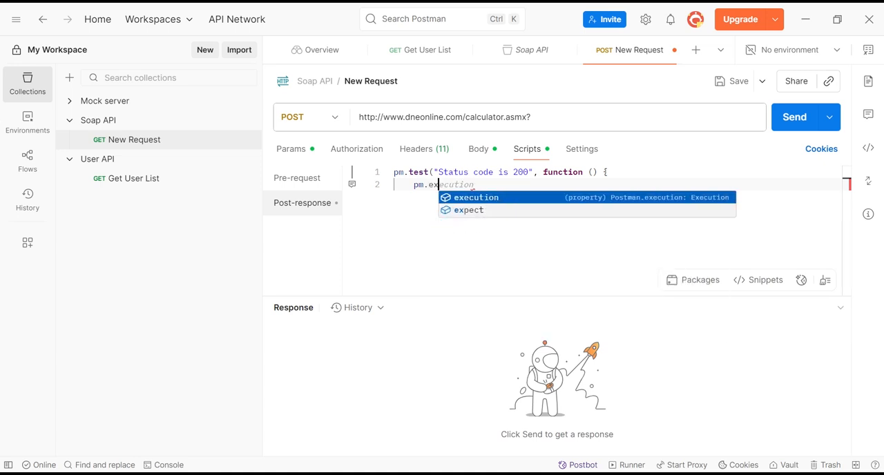
key("Down")
key("Tab")
type("(r")
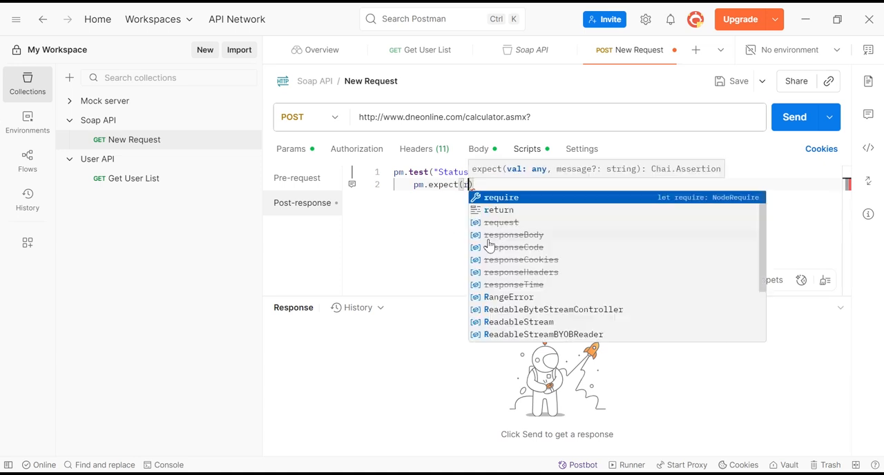
type("es")
key("BackSpace")
key("BackSpace")
key("BackSpace")
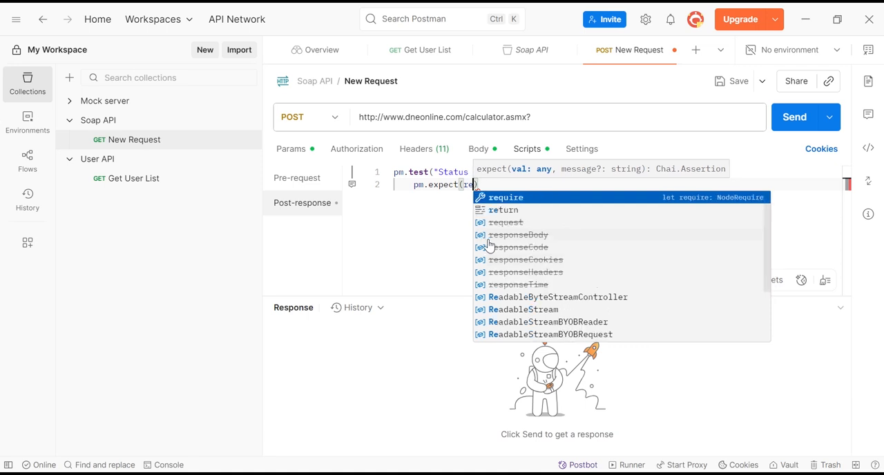
type("pm")
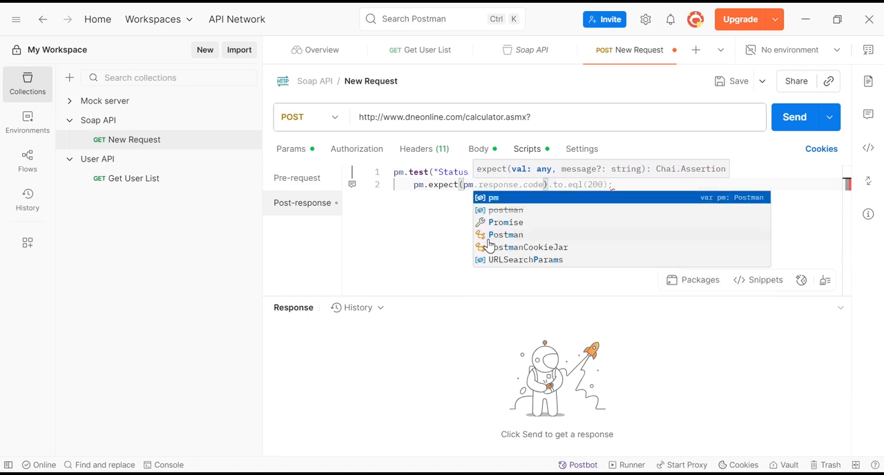
key("Escape")
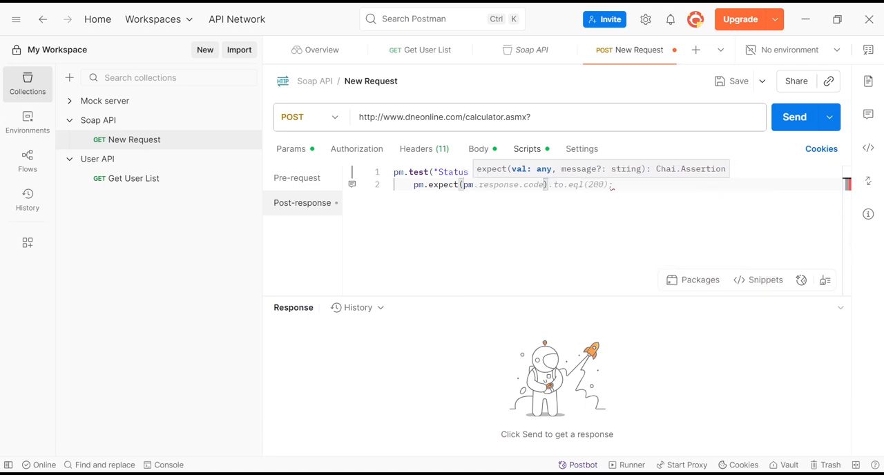
key("Tab")
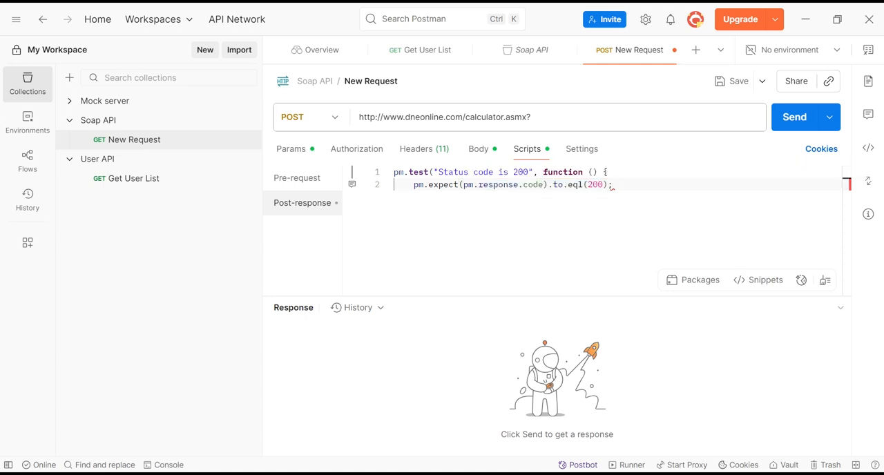
key("Return")
type("})")
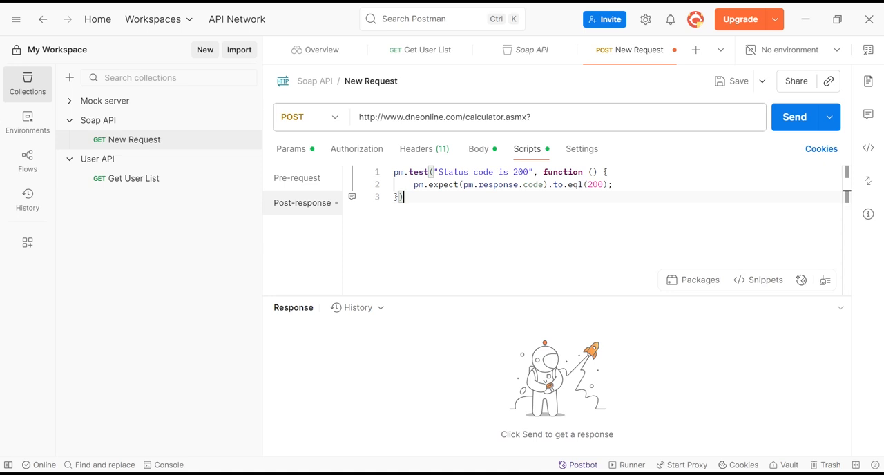
- Send the SOAP request with its post-response script and check the result of the "Status code is 200" test
left_click(799, 121)
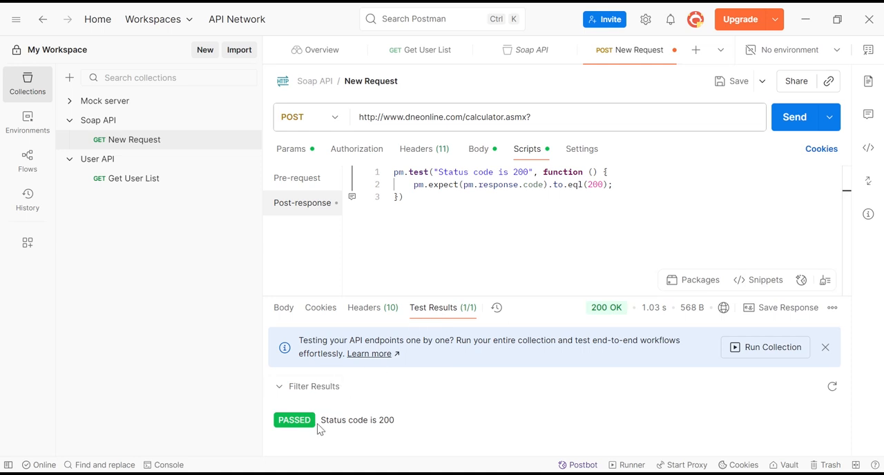
left_click_drag(319, 420, 403, 424)
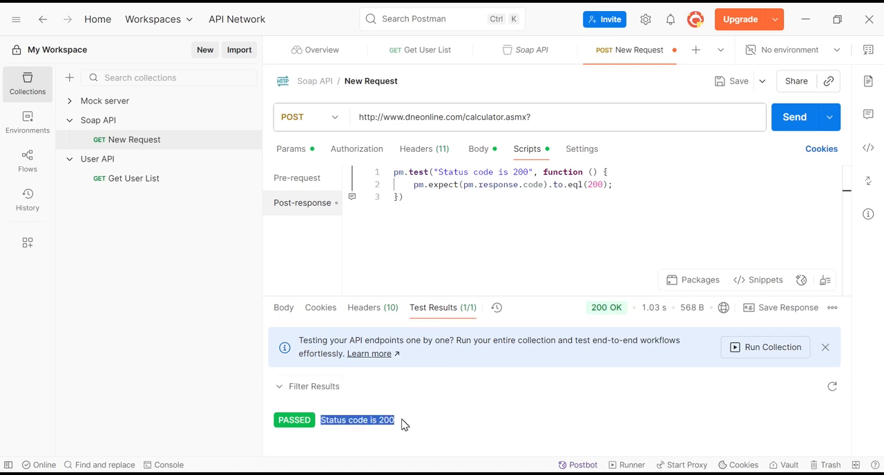